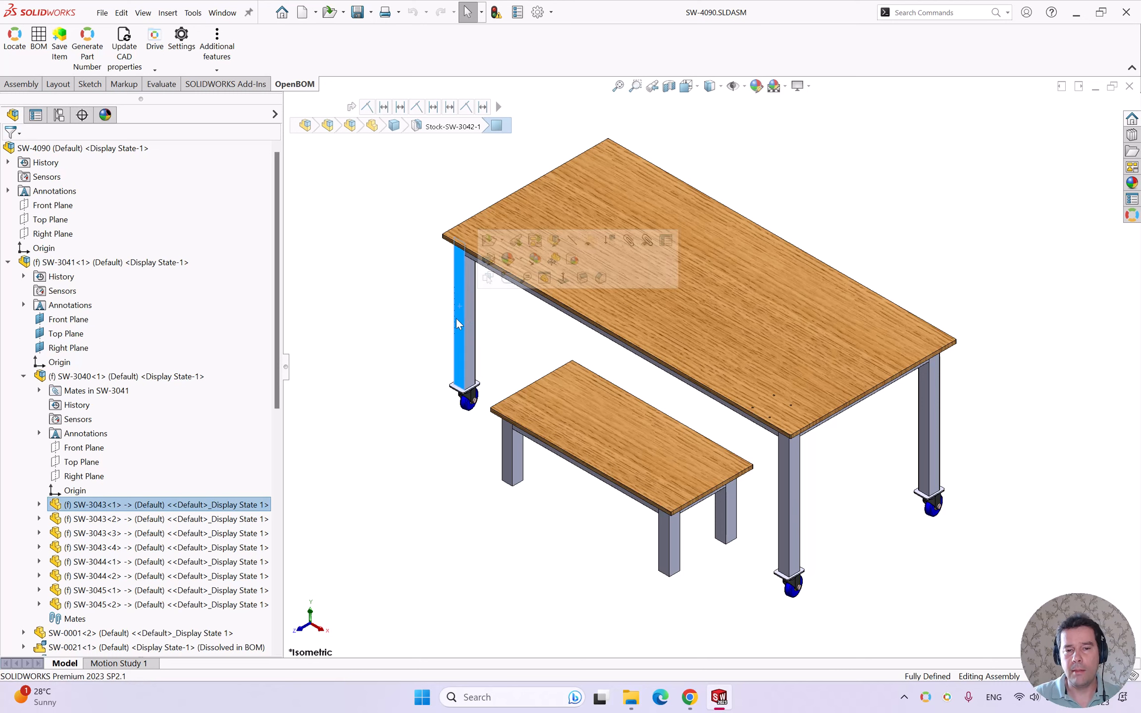
Locate the bench's corner leg part in the assembly tree by selecting it in the model, and clear the selection
left_click(483, 453)
left_click(508, 452)
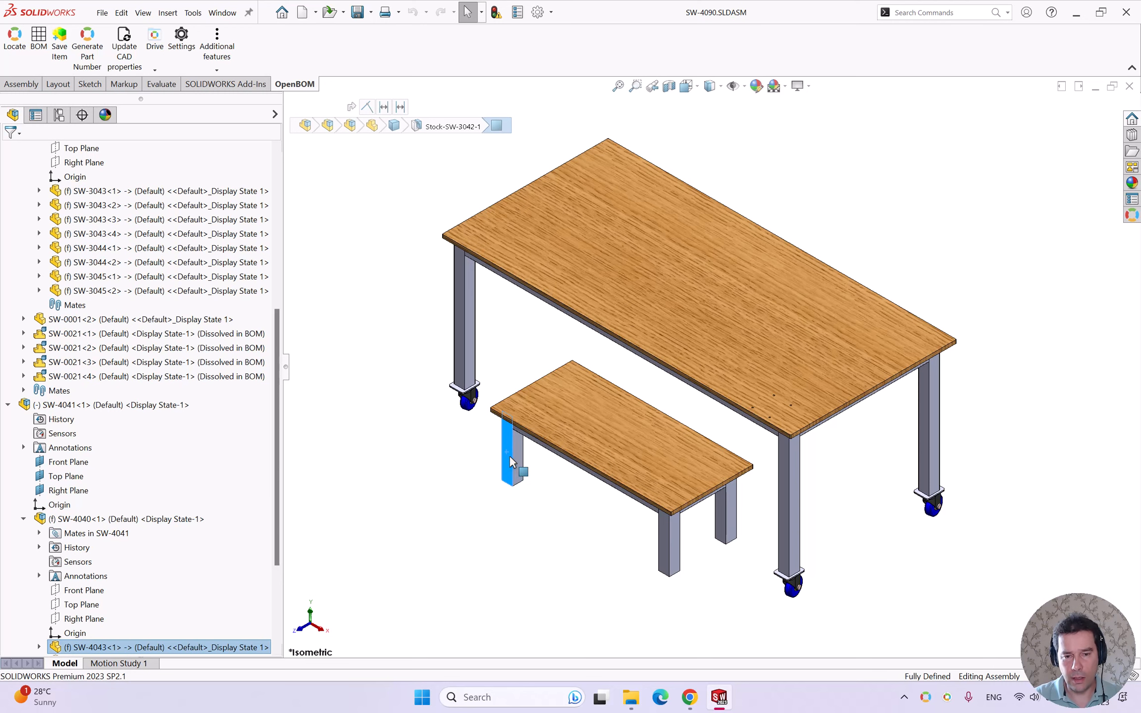
left_click(440, 471)
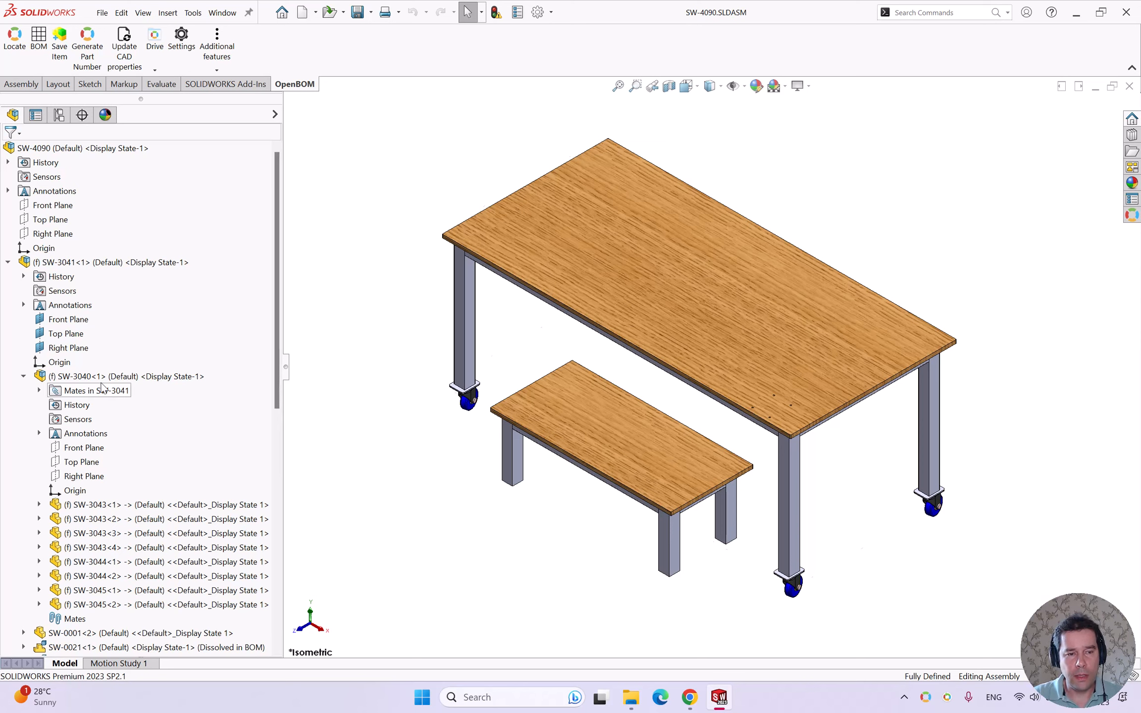
Open the table's frame subassembly SW-3040 and, from it, the corner leg part SW-3043
left_click(91, 377)
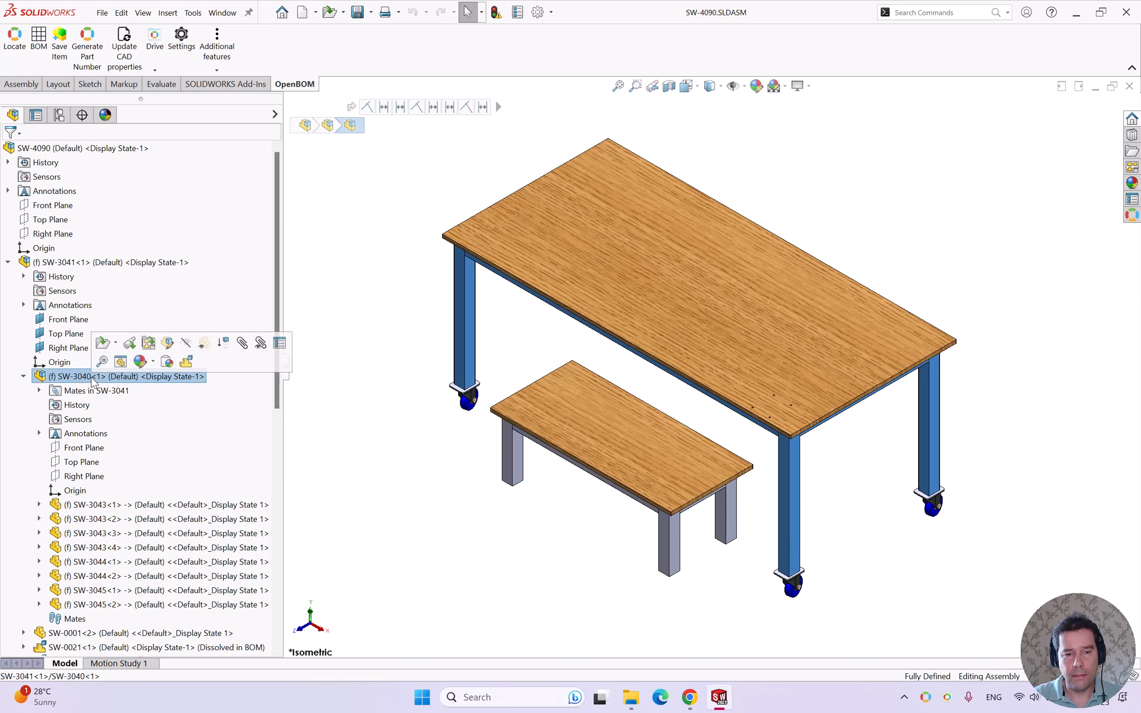
left_click(104, 344)
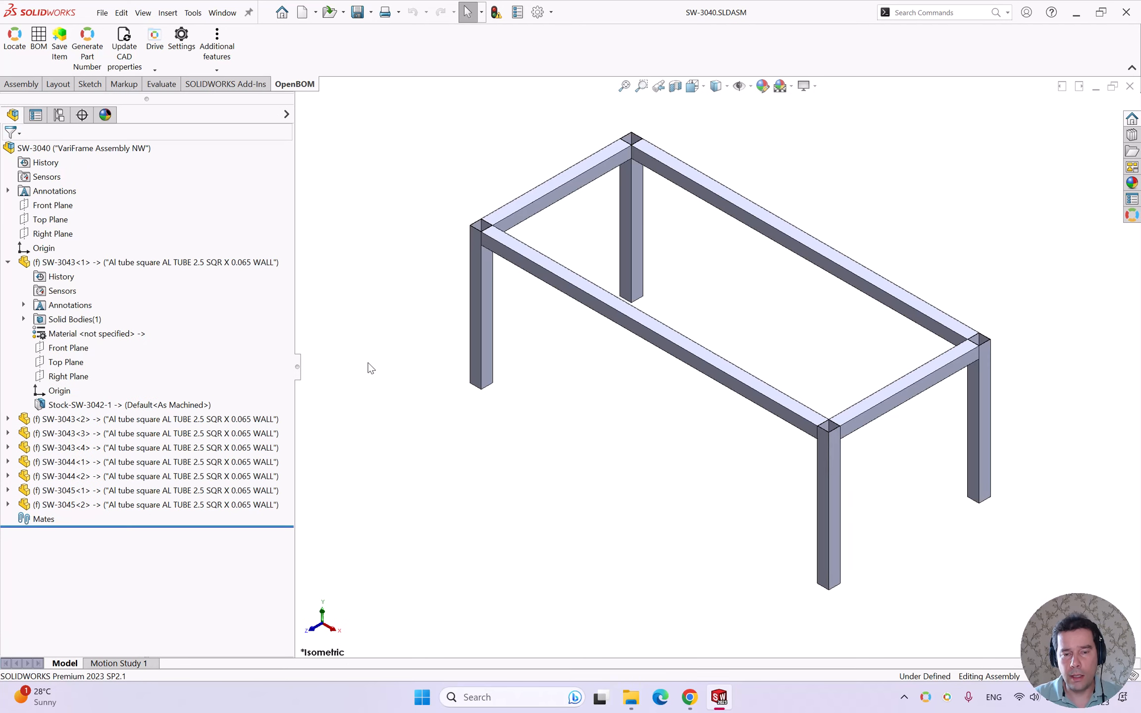
left_click(475, 312)
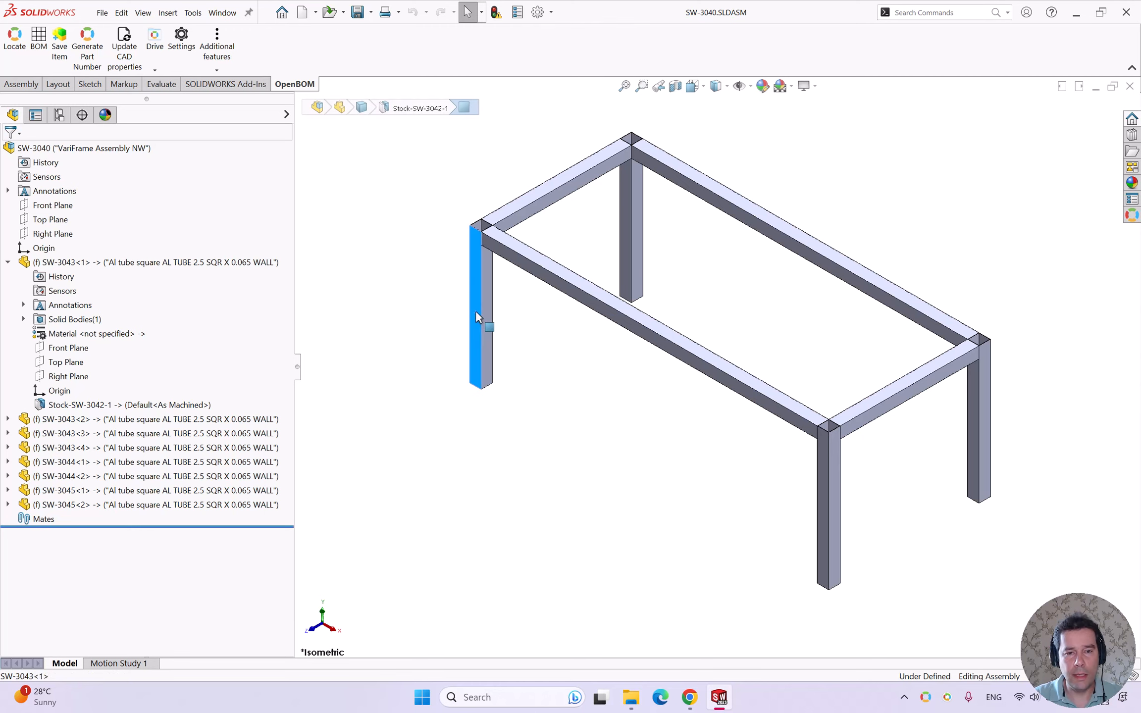
left_click(508, 251)
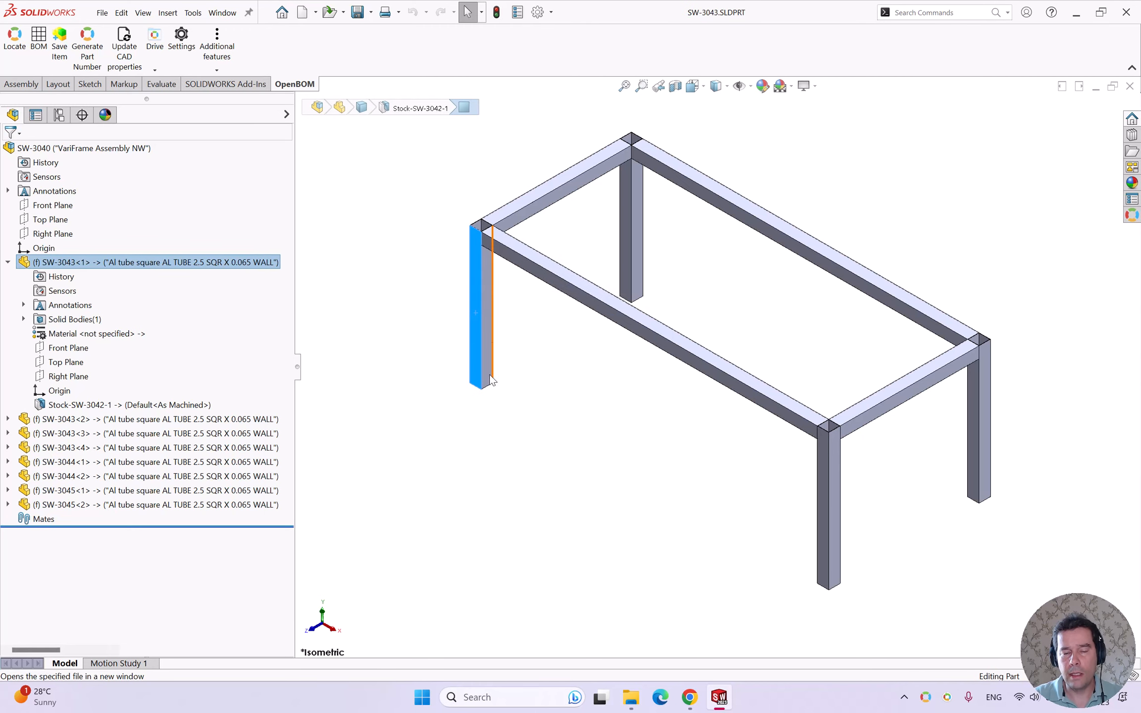
Inspect the BOM quantity setting and LENGTH entry in the leg part's custom properties, leaving them without changes
left_click(102, 13)
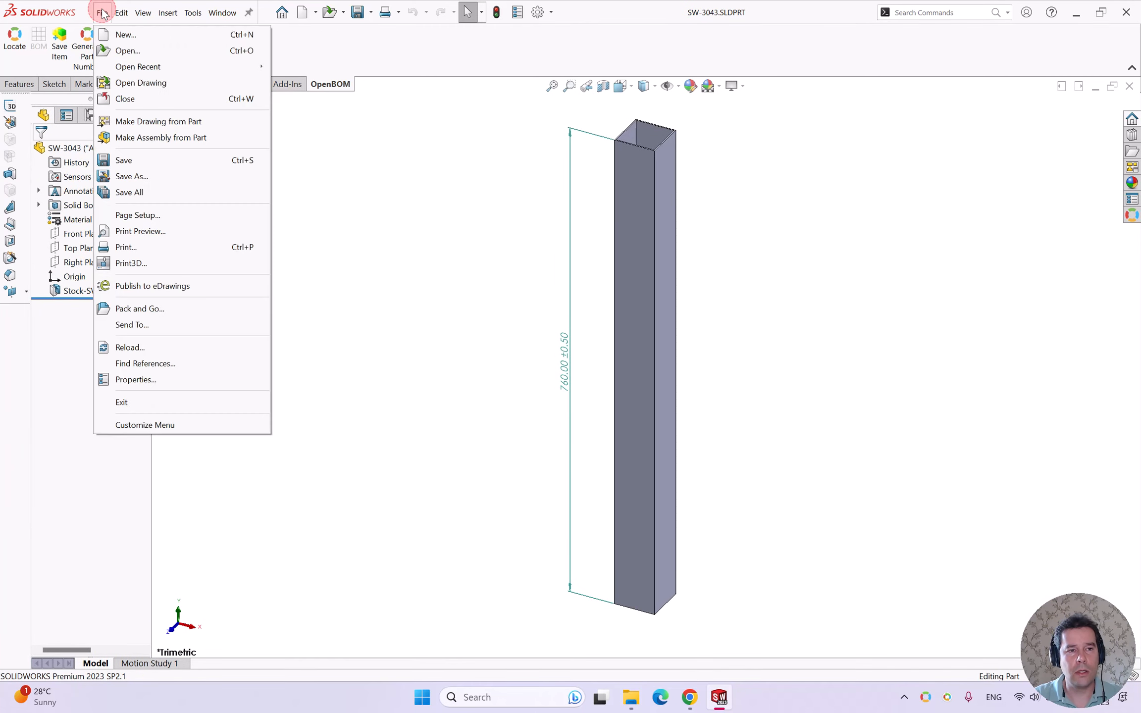
left_click(173, 380)
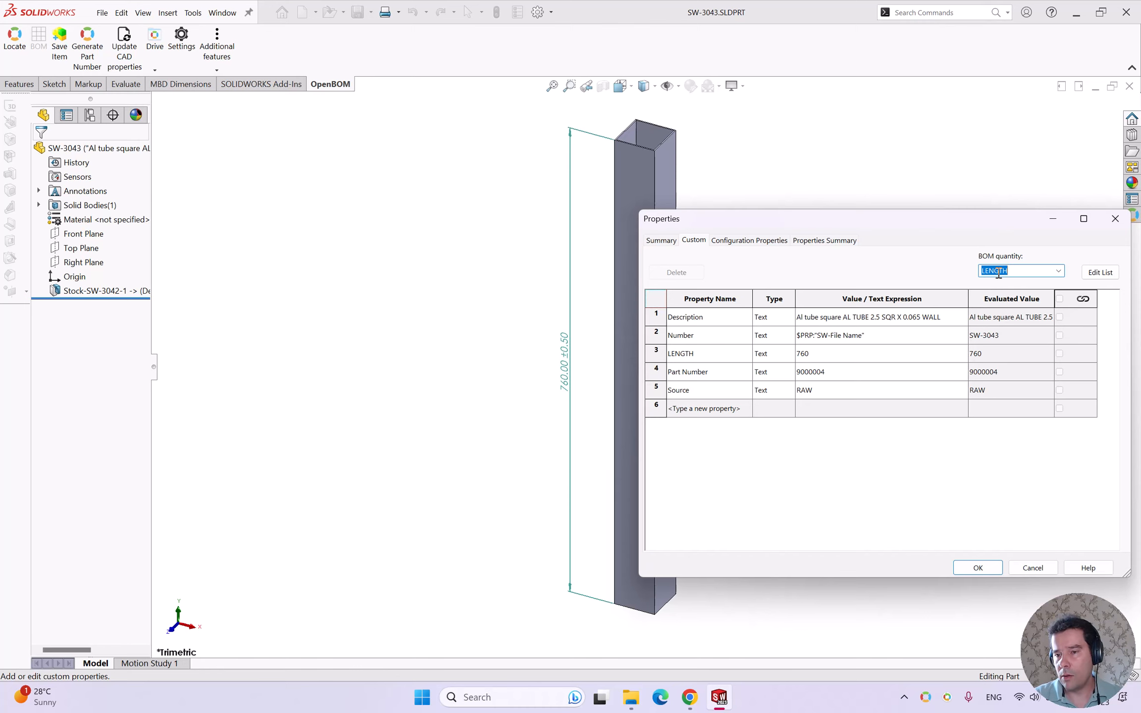
left_click(656, 356)
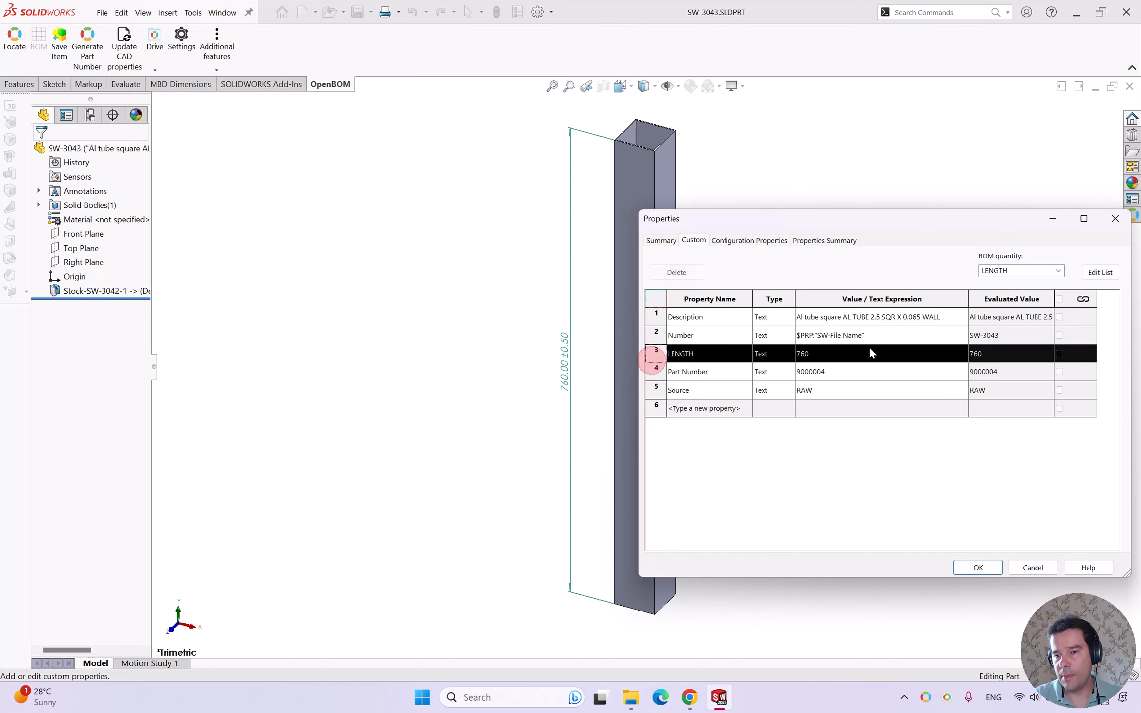
left_click(1033, 567)
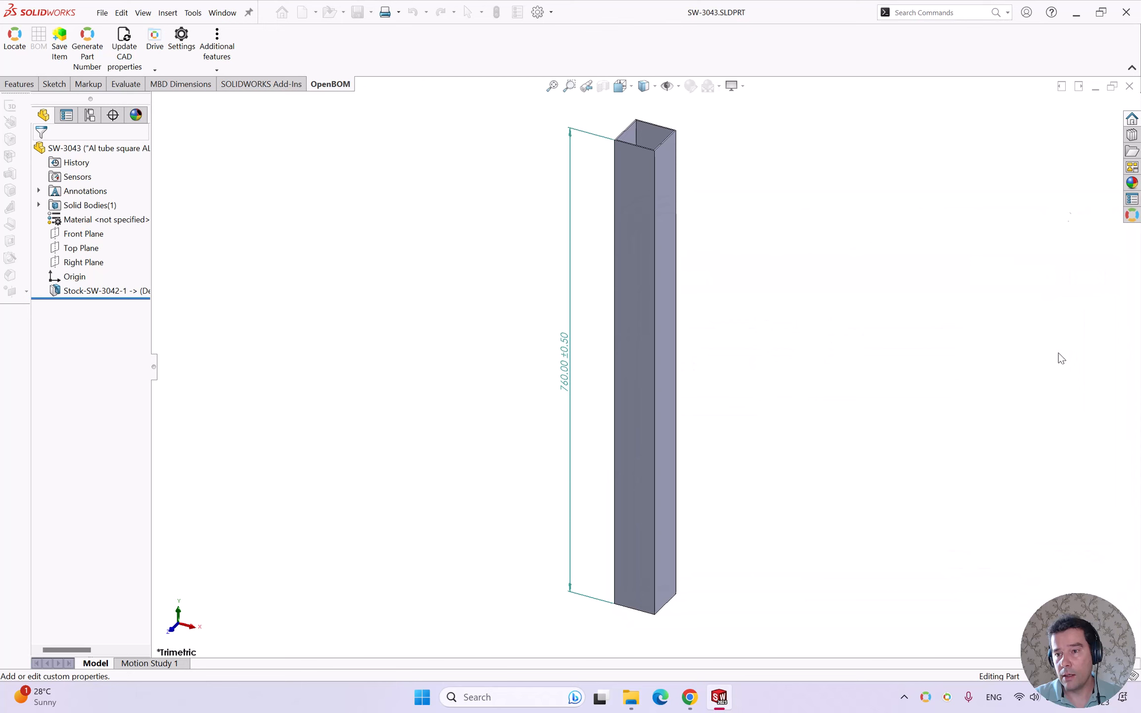
Close the leg part, update the multi-level OpenBOM BOM from assembly SW-4090 while saving all modified documents, and open the exported BOM
left_click(1128, 90)
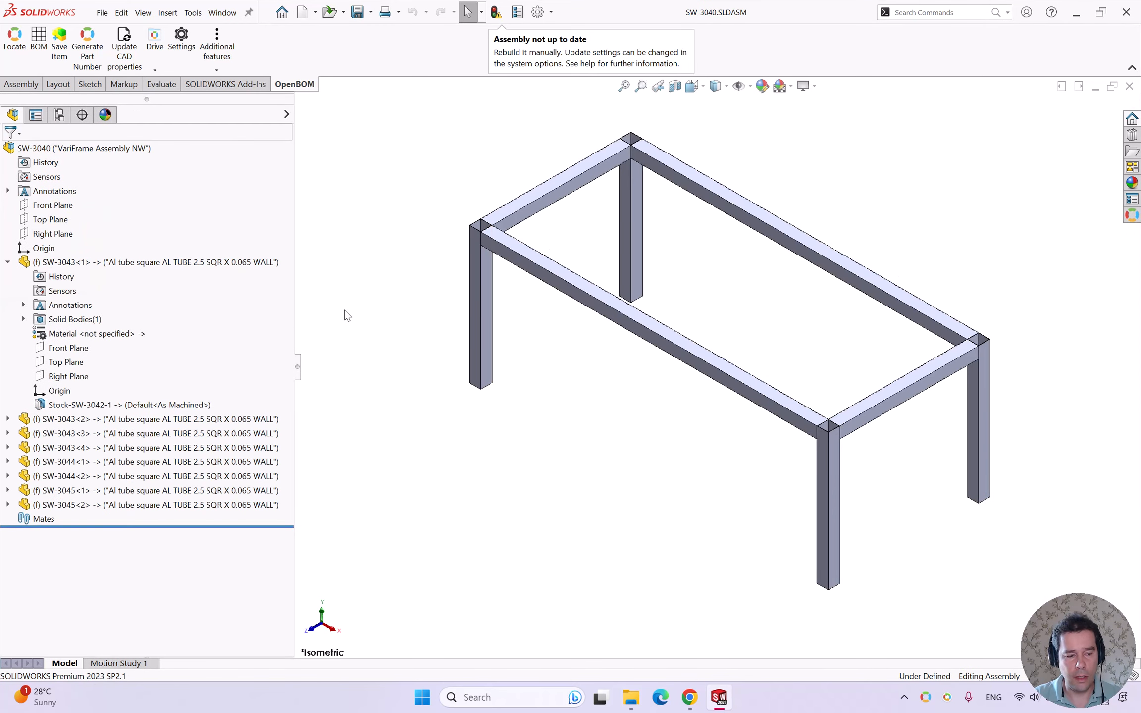
key("ctrl+Tab")
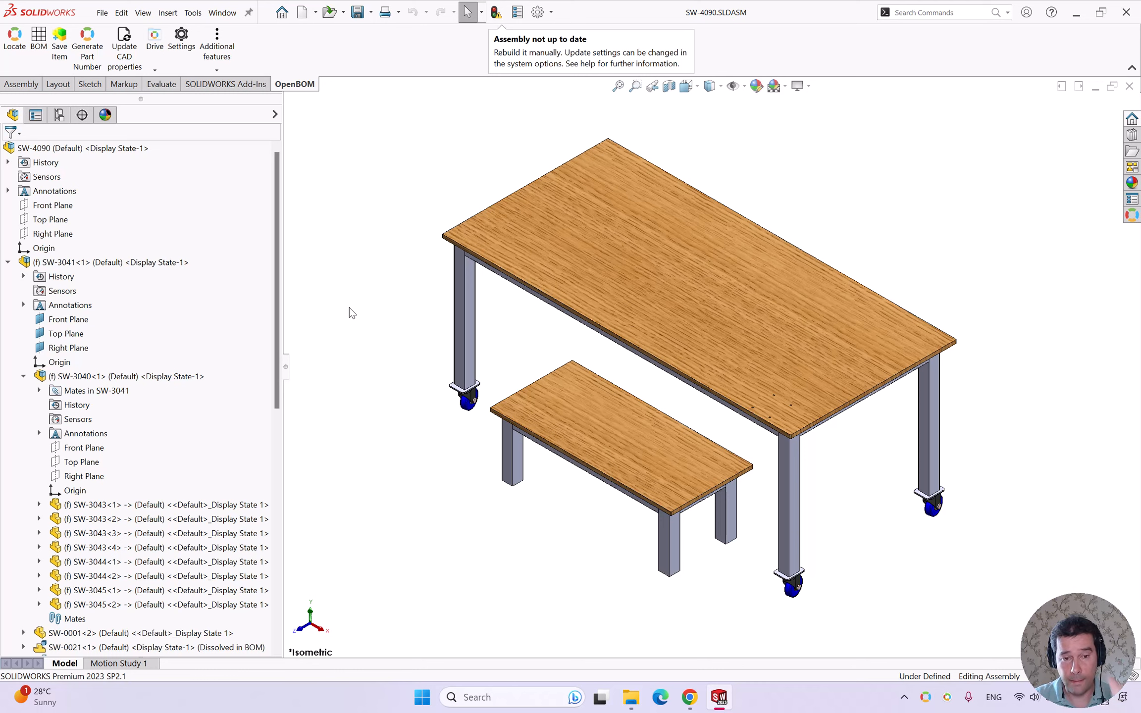
left_click(38, 42)
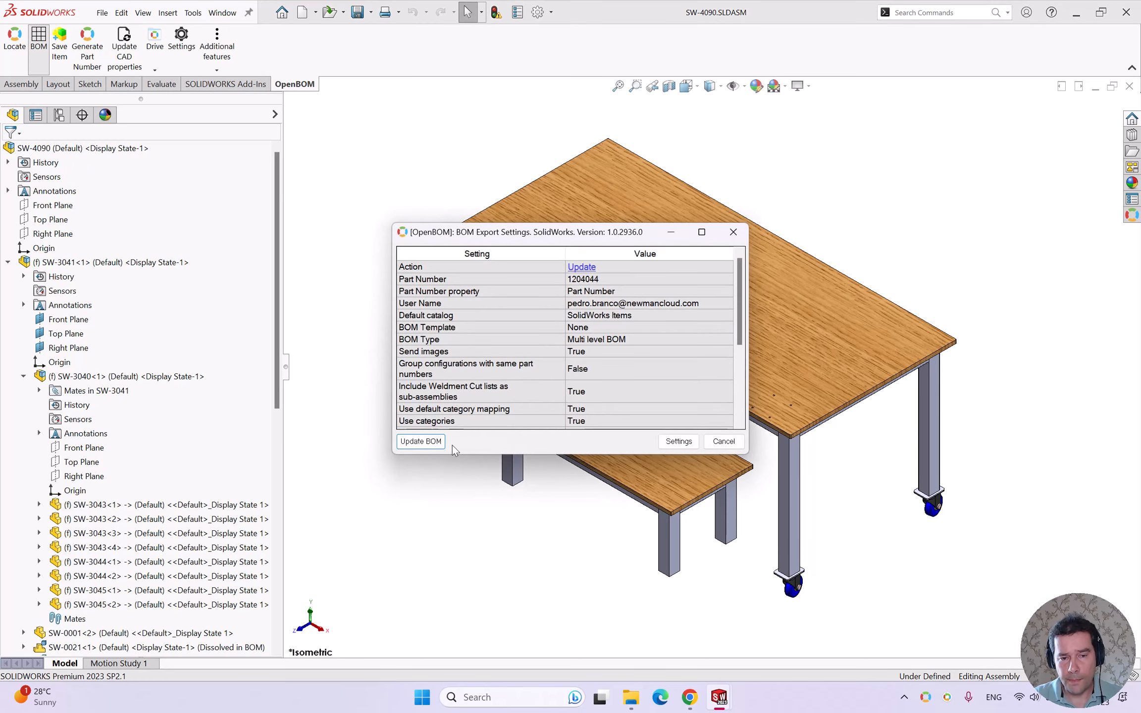
left_click(417, 442)
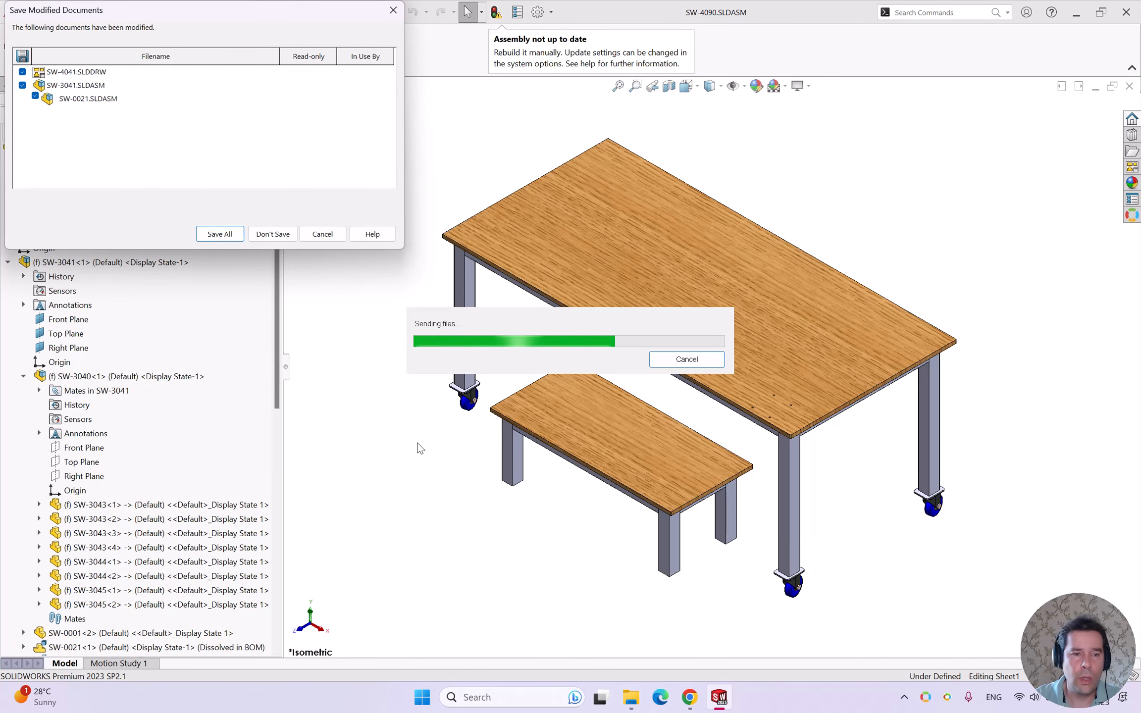
left_click(221, 233)
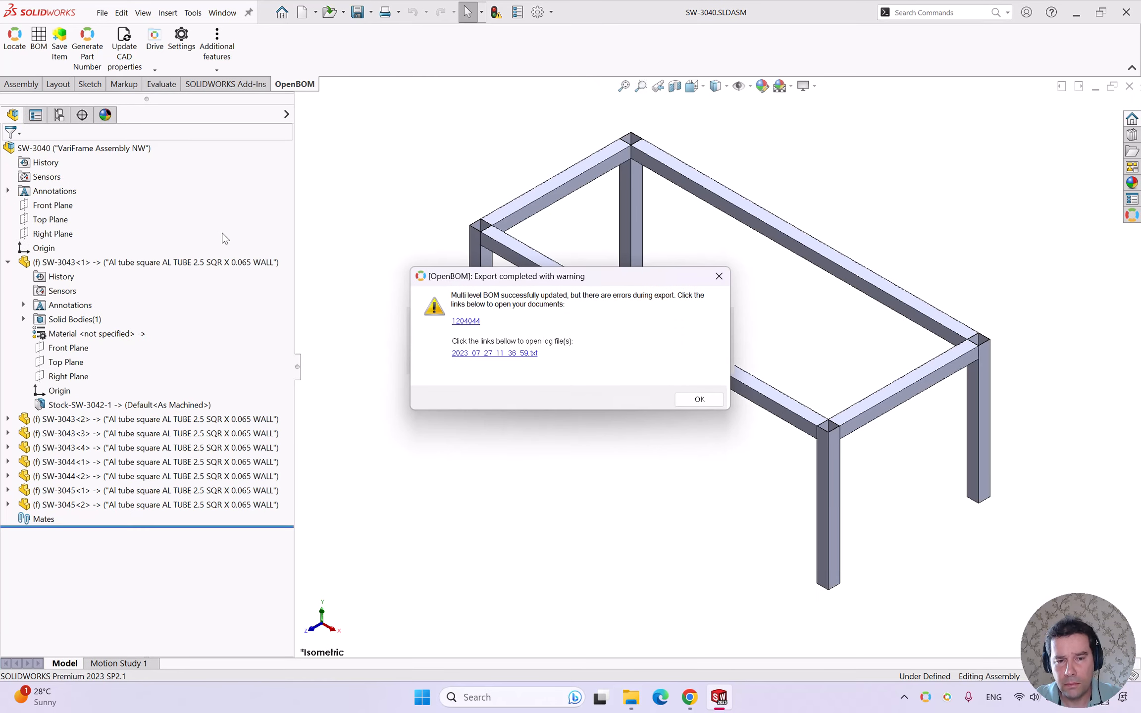
left_click(466, 321)
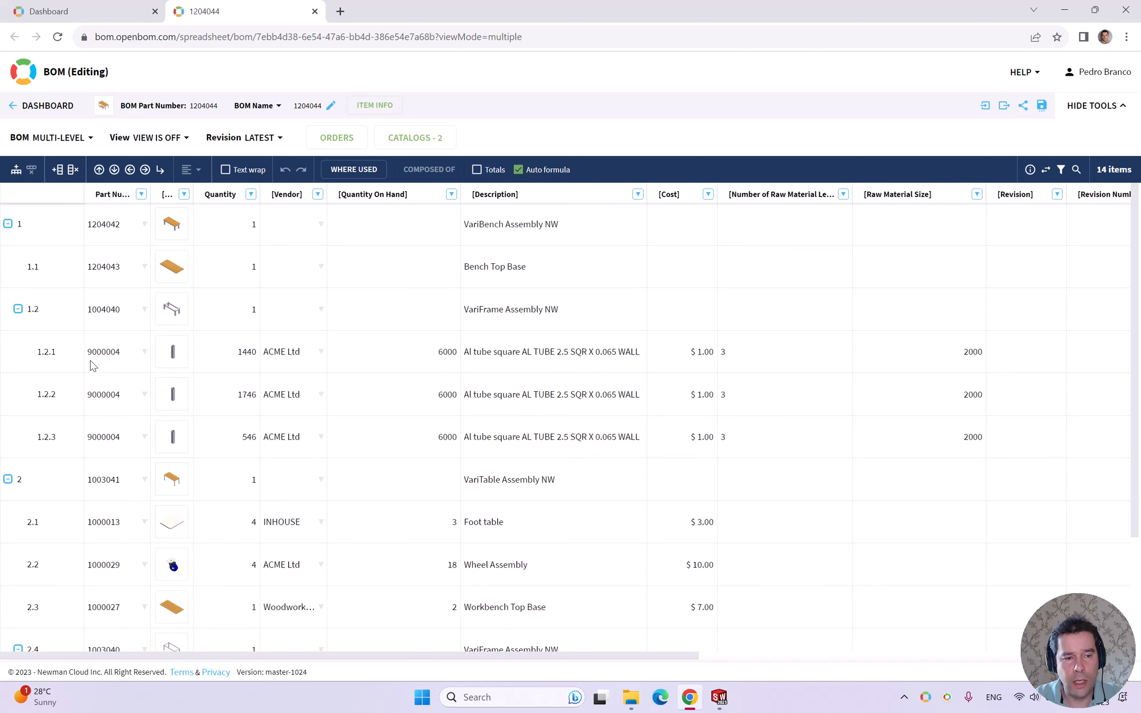
Examine the part numbers and quantities of the three aluminium tube rows under the bench frame
left_click(106, 354)
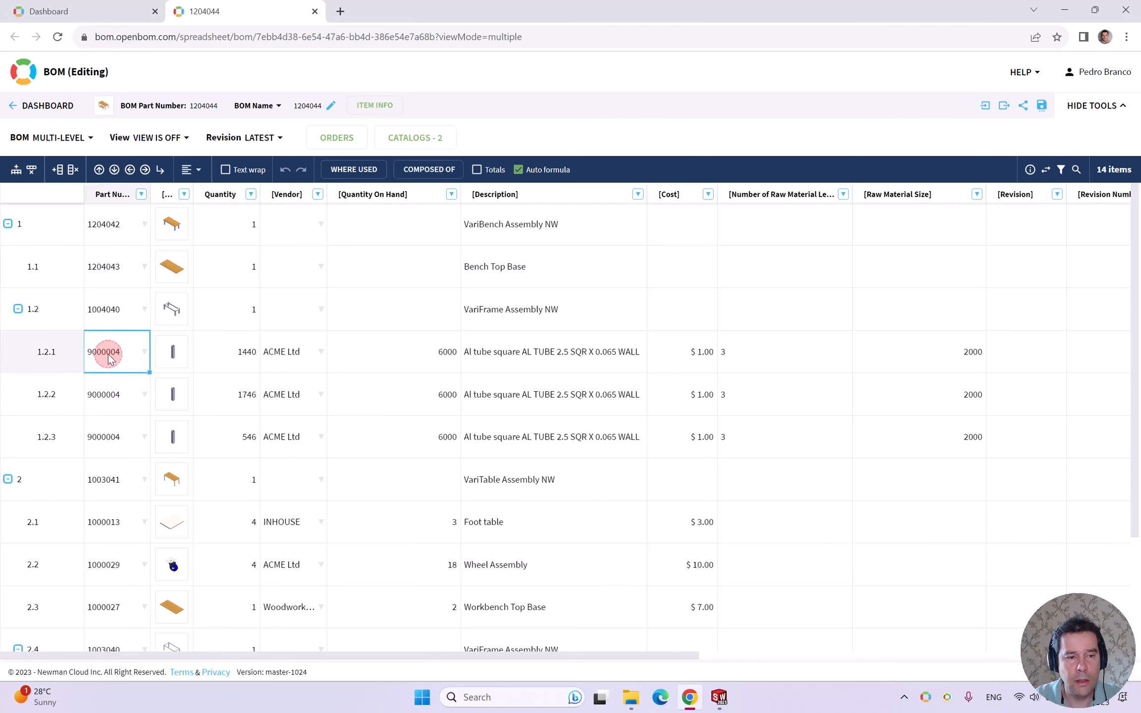
left_click(109, 397)
left_click(115, 438)
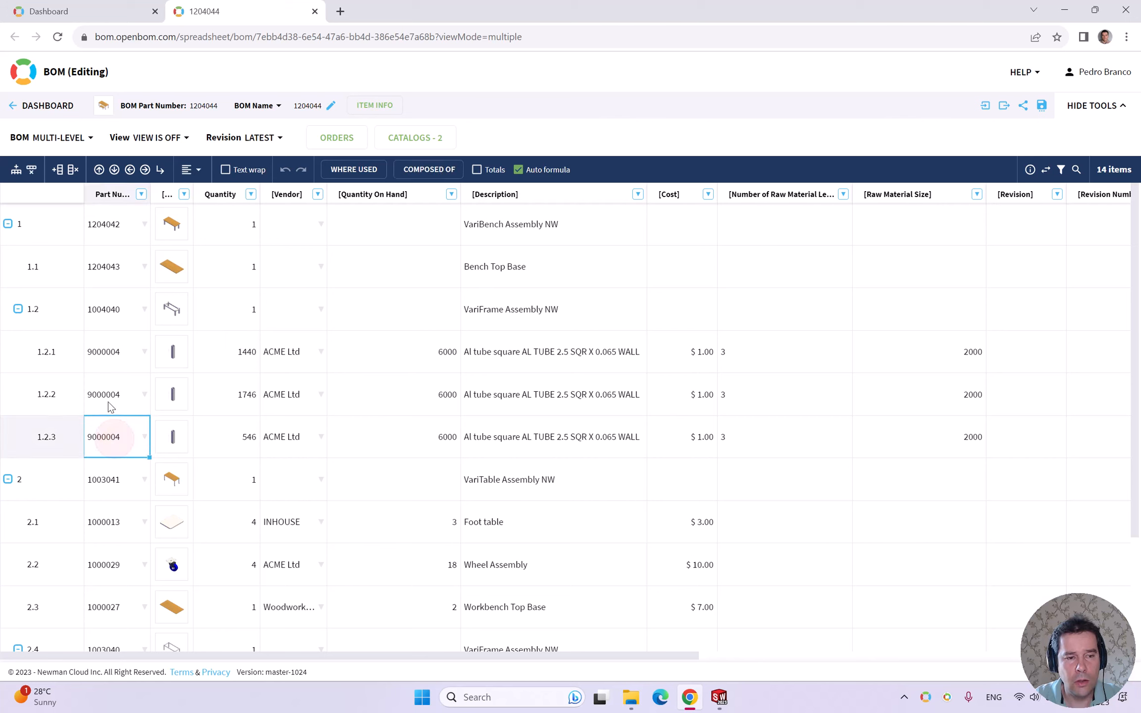
left_click(109, 404)
left_click(106, 367)
left_click(230, 357)
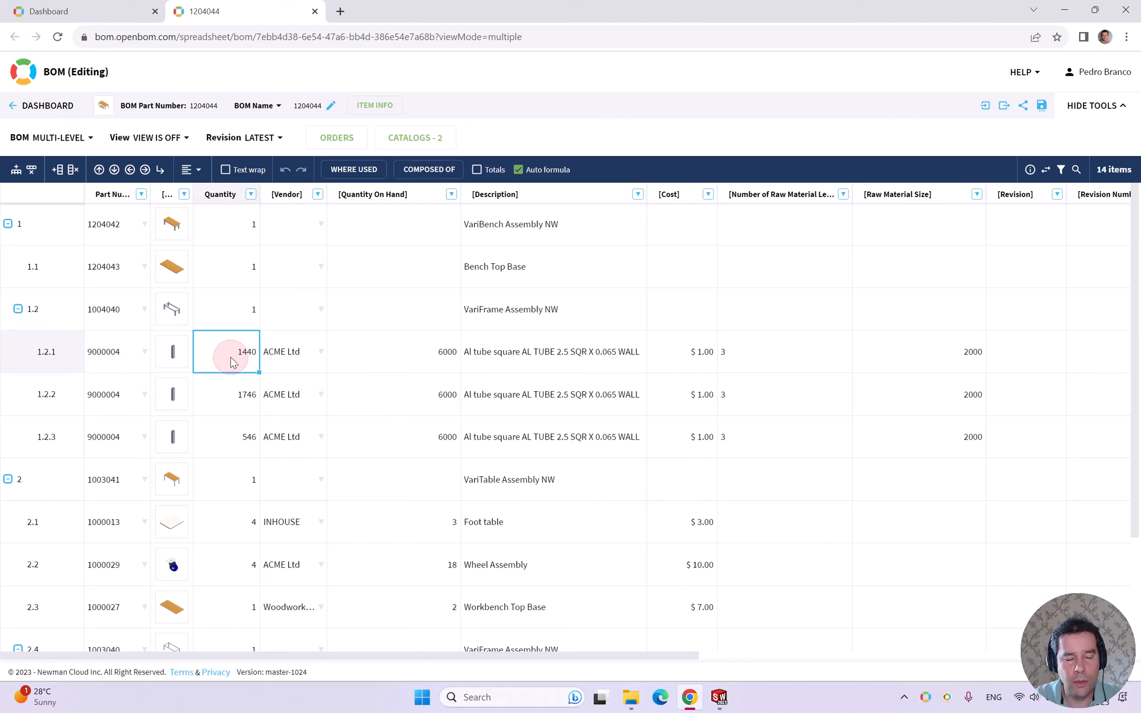
left_click(230, 399)
left_click(234, 441)
left_click(231, 358)
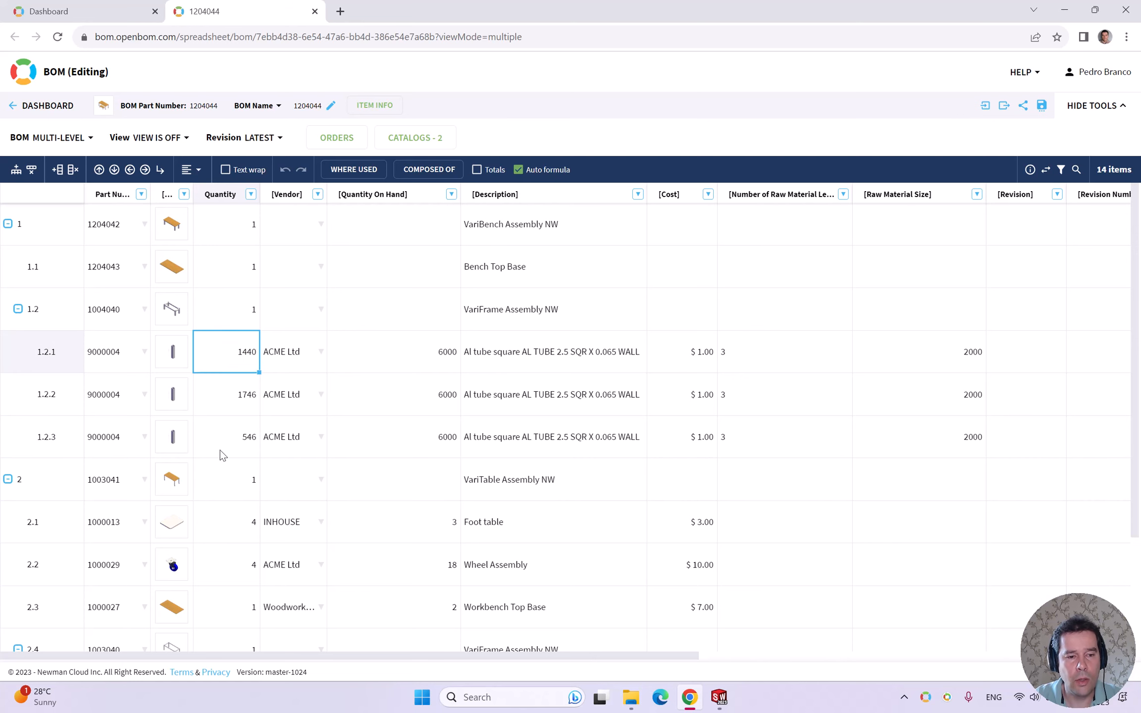
Open the single-level BOM of the table's frame subassembly 1003040 from the multi-level BOM
scroll(221, 447, "down", 3)
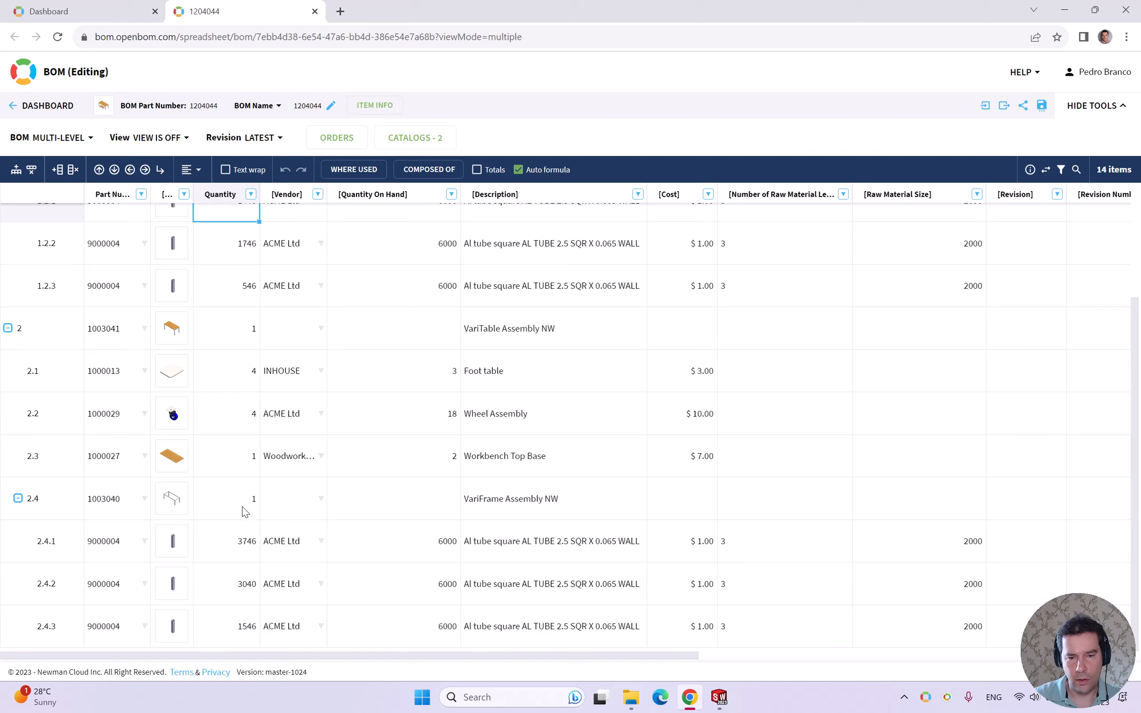
left_click(56, 511)
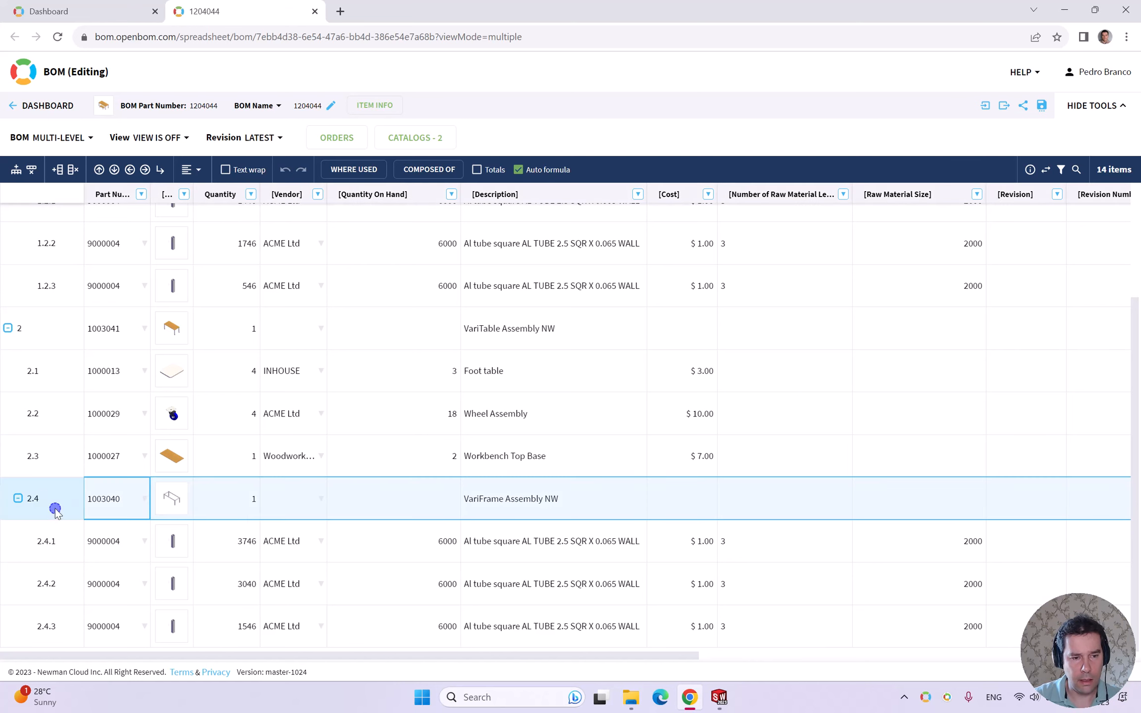
right_click(56, 511)
left_click(117, 512)
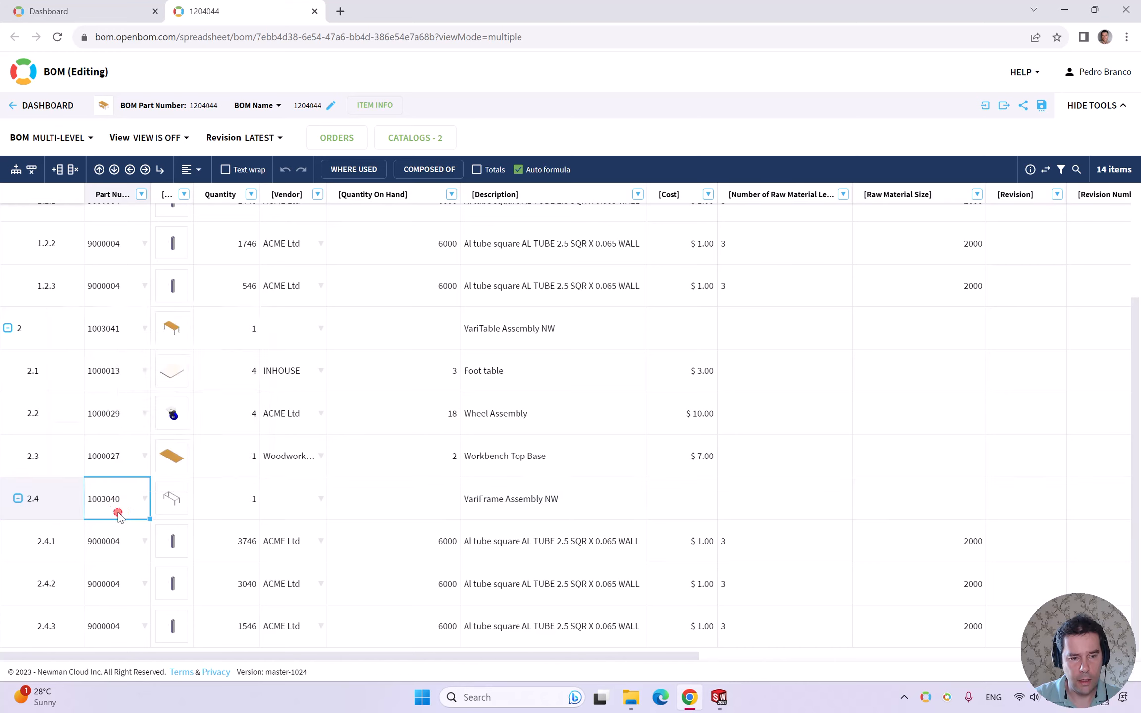
right_click(117, 512)
left_click(178, 474)
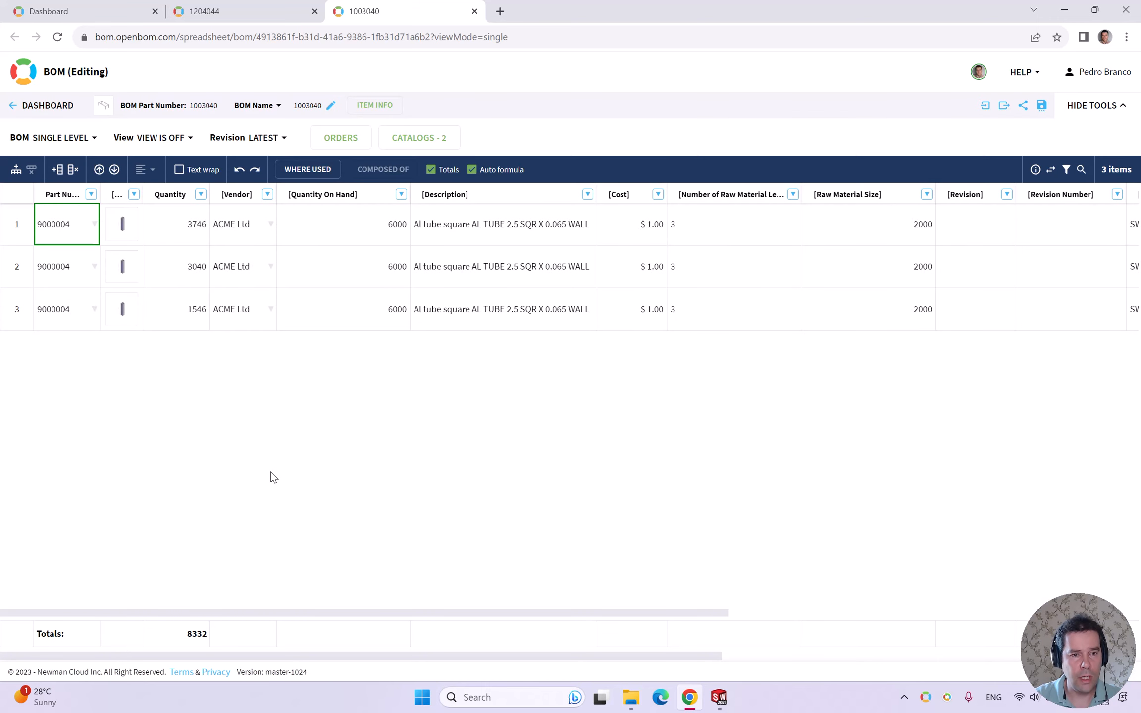
Check the rollup totals options of the Quantity column in the frame BOM, and close that BOM
left_click(200, 195)
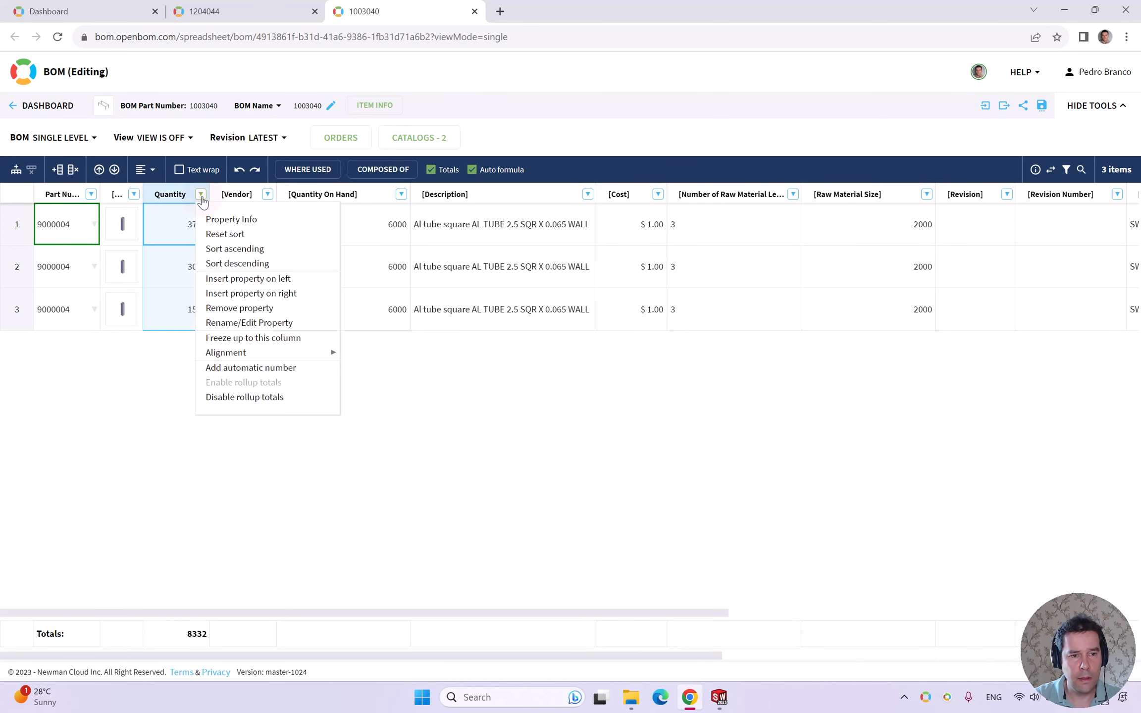
left_click(272, 396)
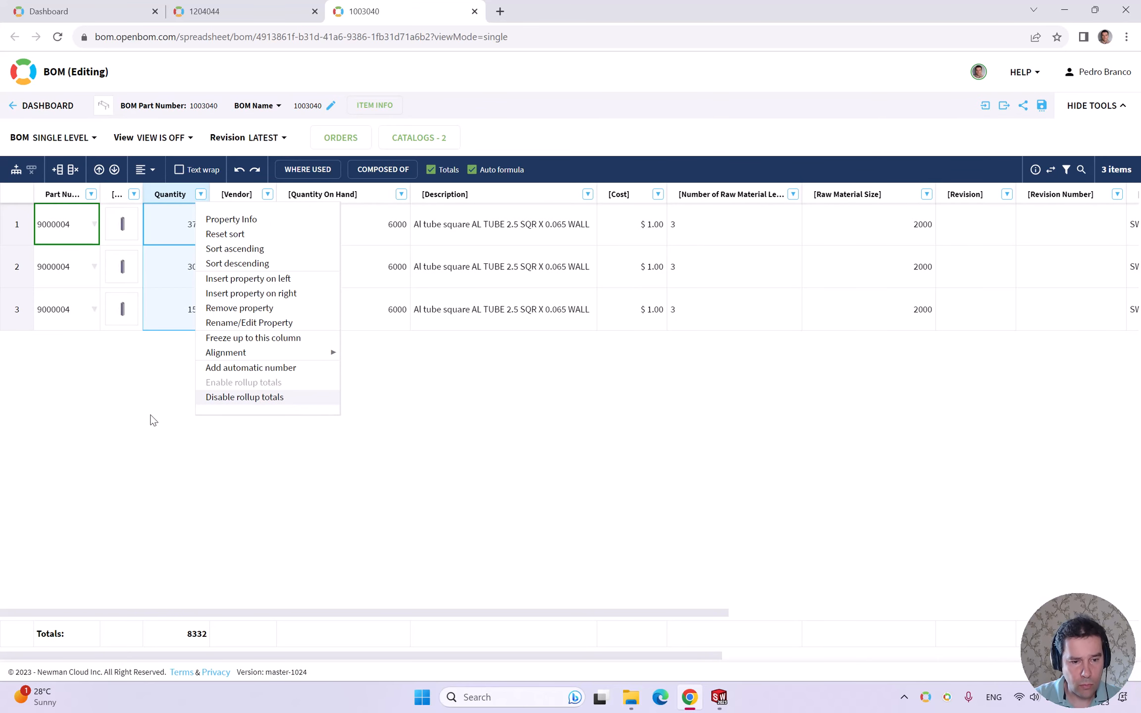
left_click(150, 432)
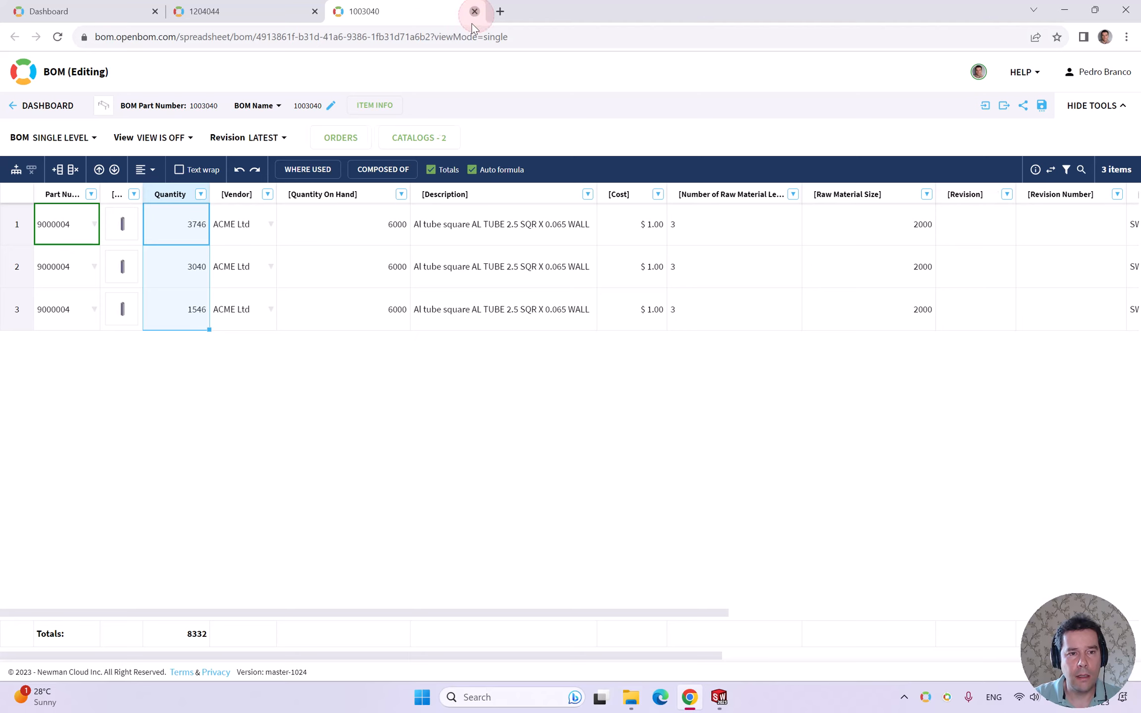
left_click(474, 11)
Switch BOM 1204044 to the flattened view and select the aluminium tube row, part 9000004
scroll(211, 440, "up", 3)
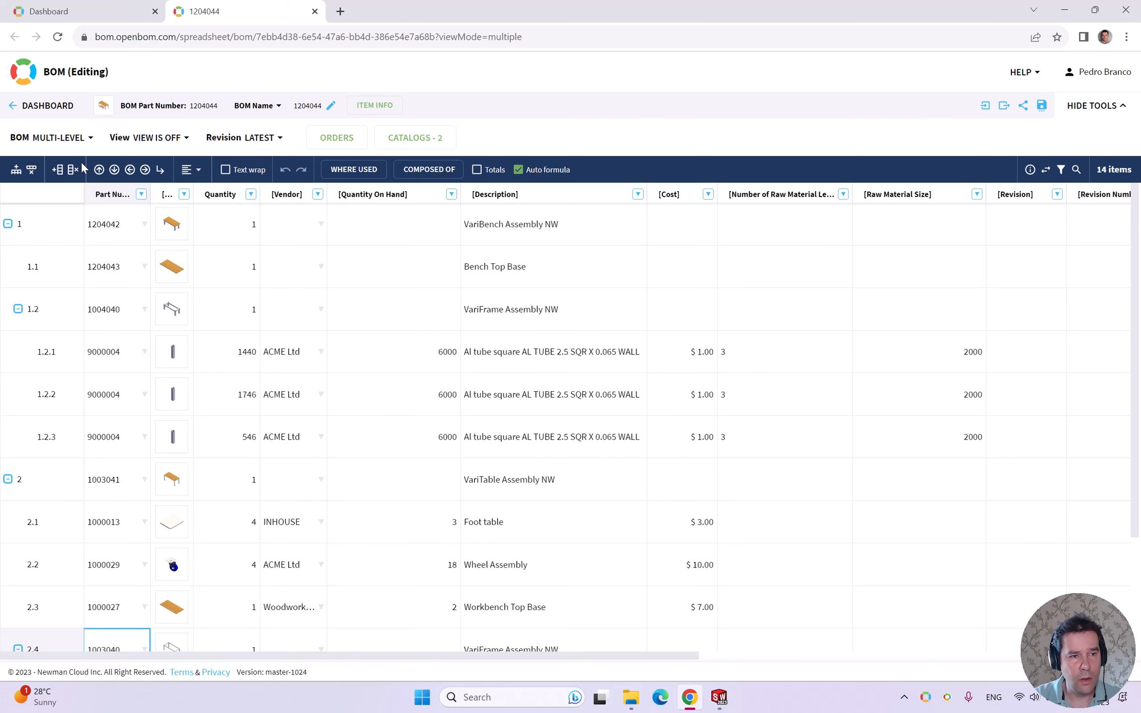
left_click(90, 138)
left_click(100, 226)
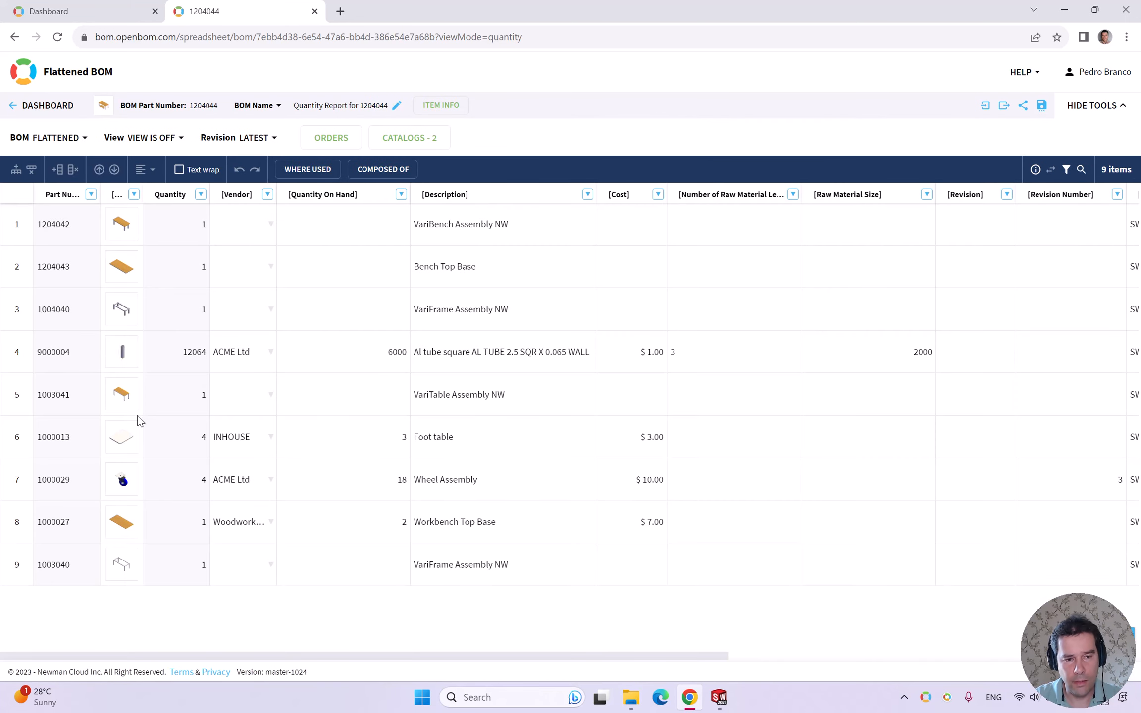
left_click(25, 362)
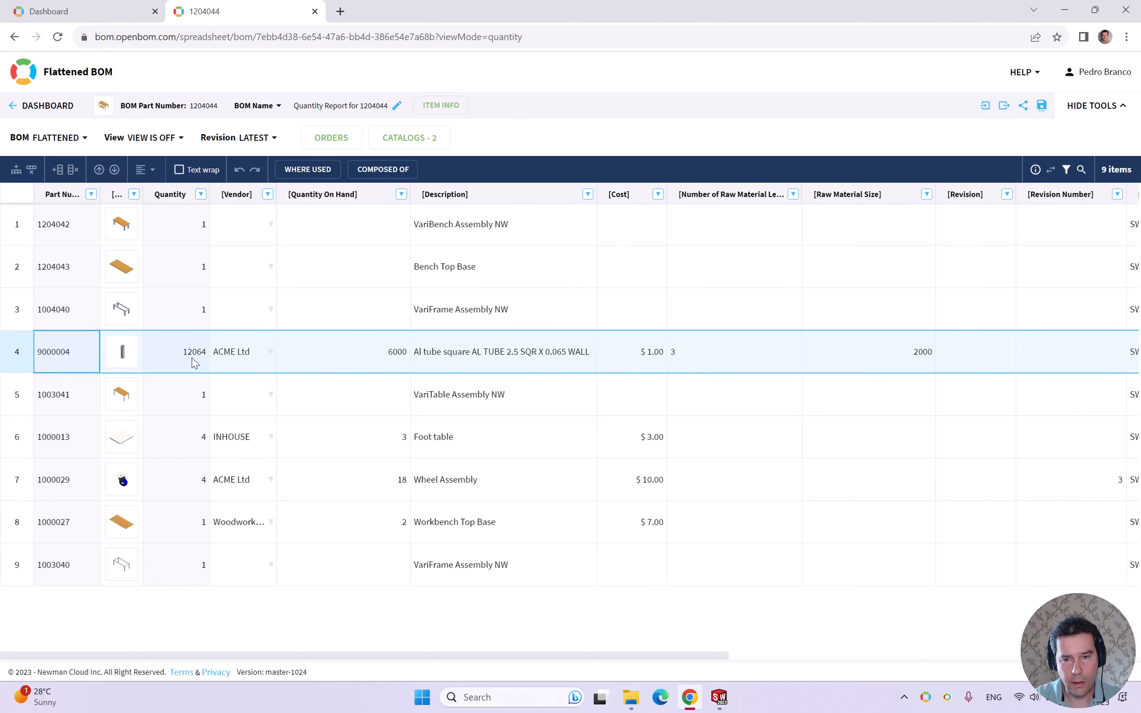
Open Order 1 1204044 from the BOM's orders and select its aluminium tube row
left_click(331, 138)
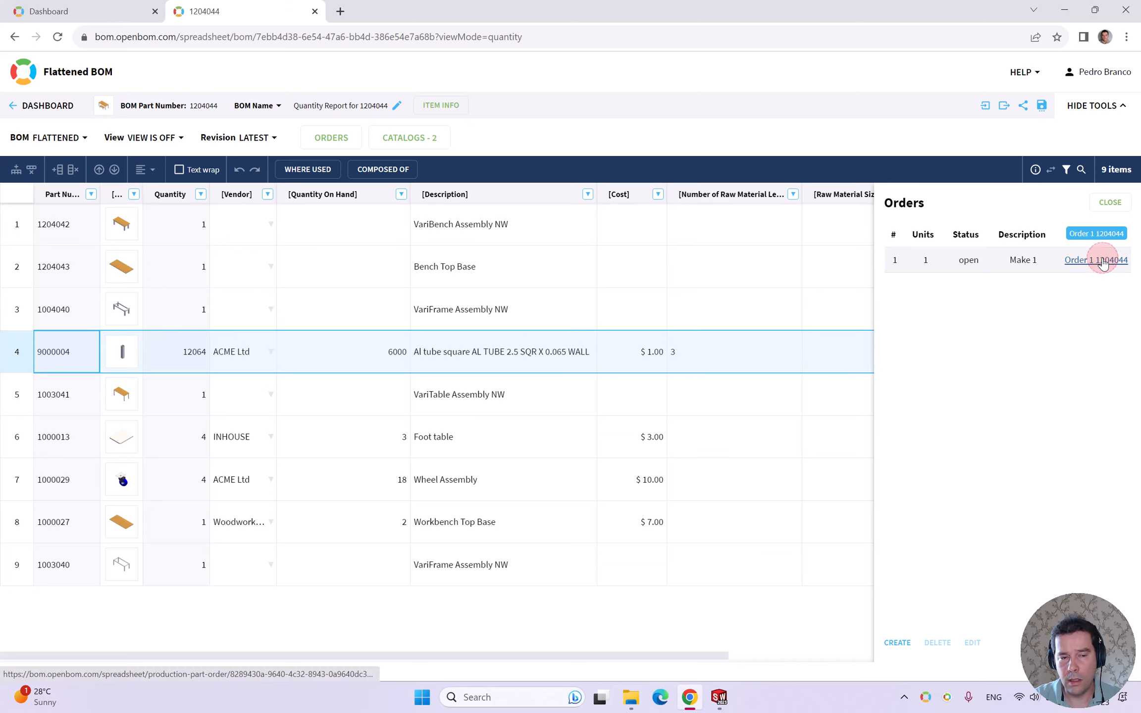
left_click(1096, 260)
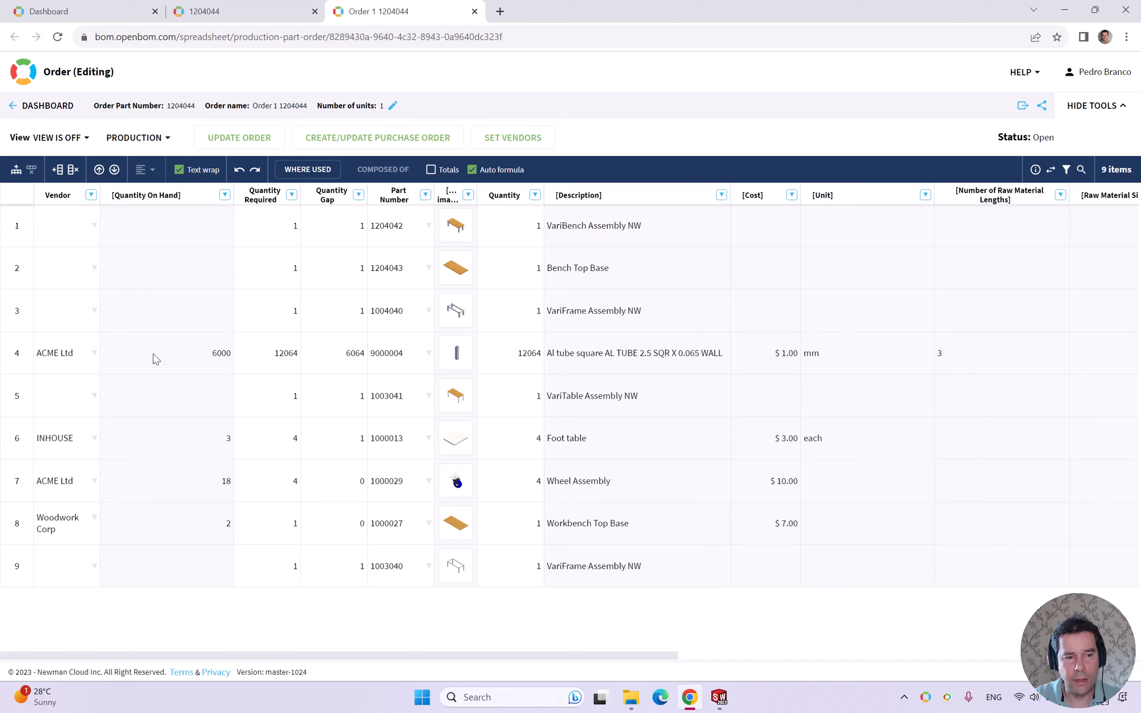
left_click(14, 363)
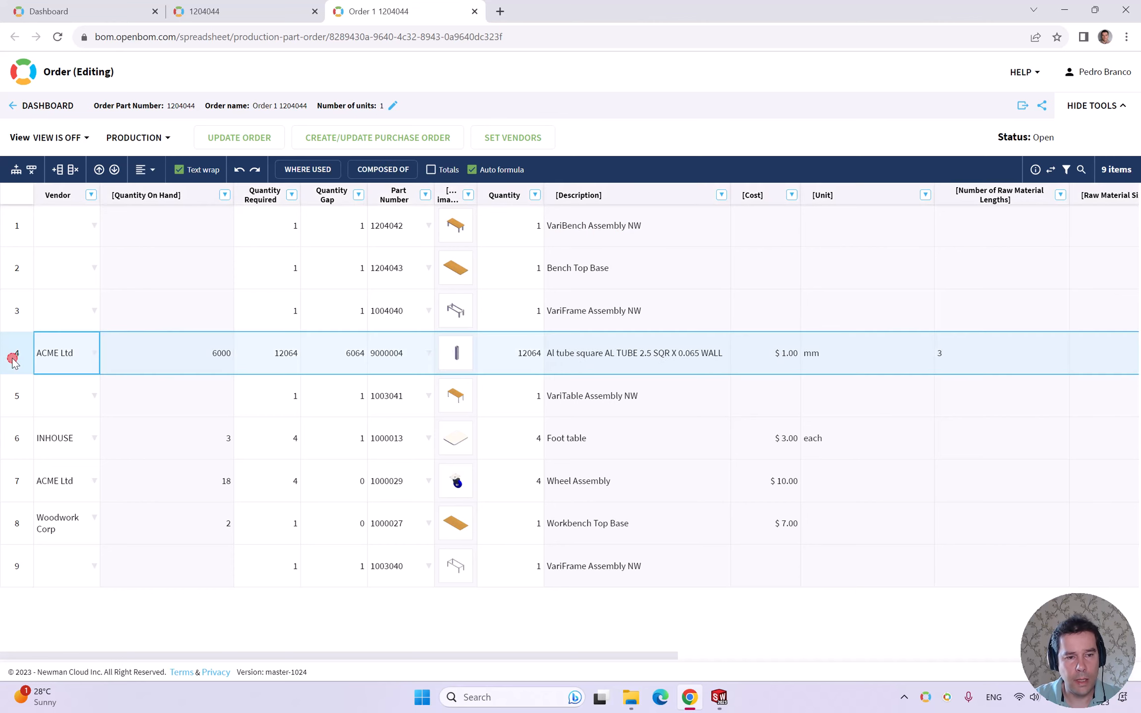